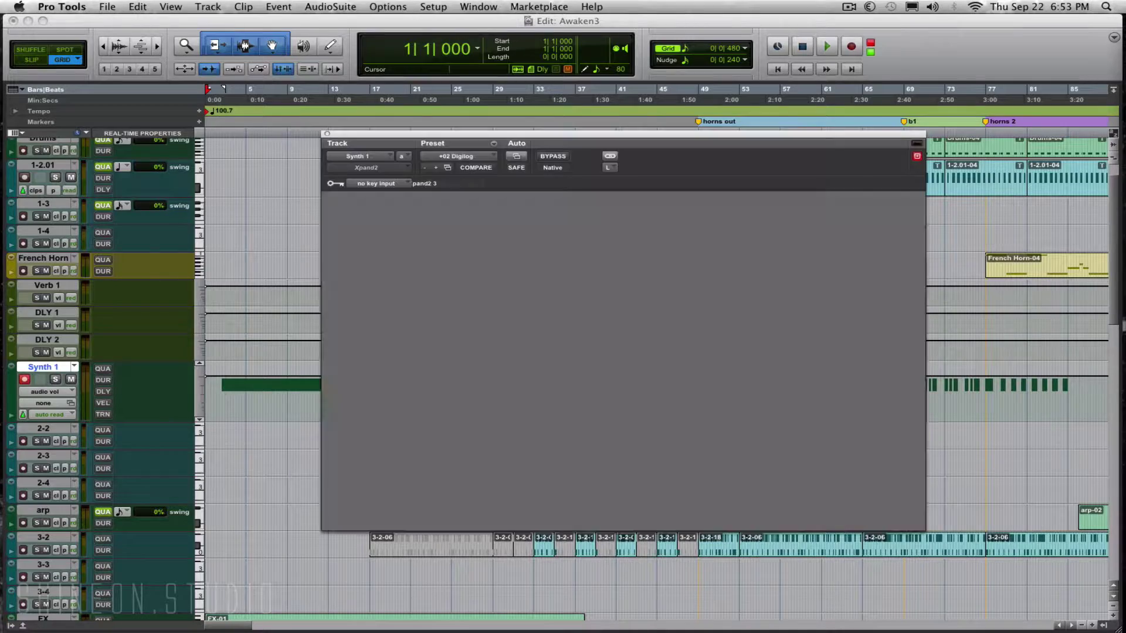
- Bring up Xpand2, nudge its window lower left, and load the 07 Synth Brass > +02 Digilog preset
left_click(890, 220)
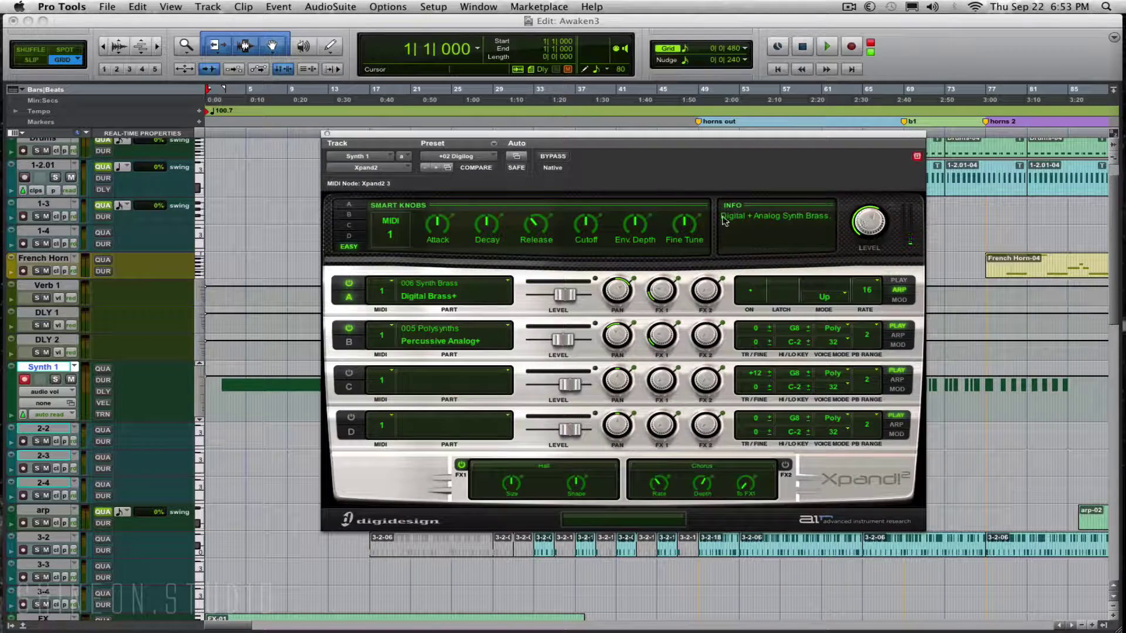
left_click_drag(630, 134, 576, 153)
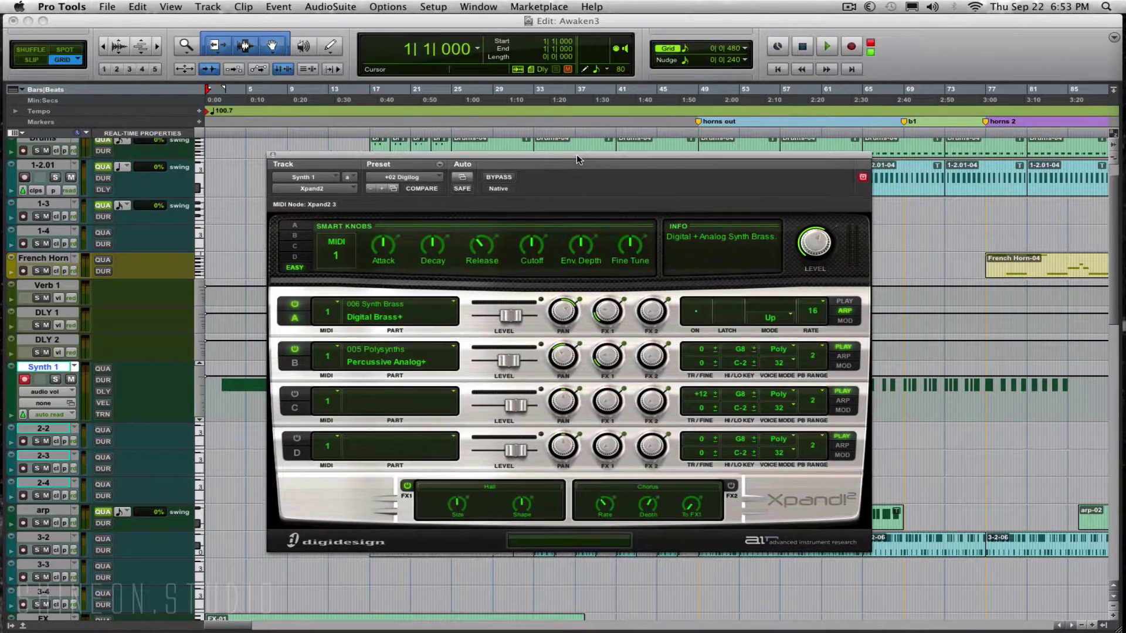
left_click(428, 178)
mouse_move(431, 177)
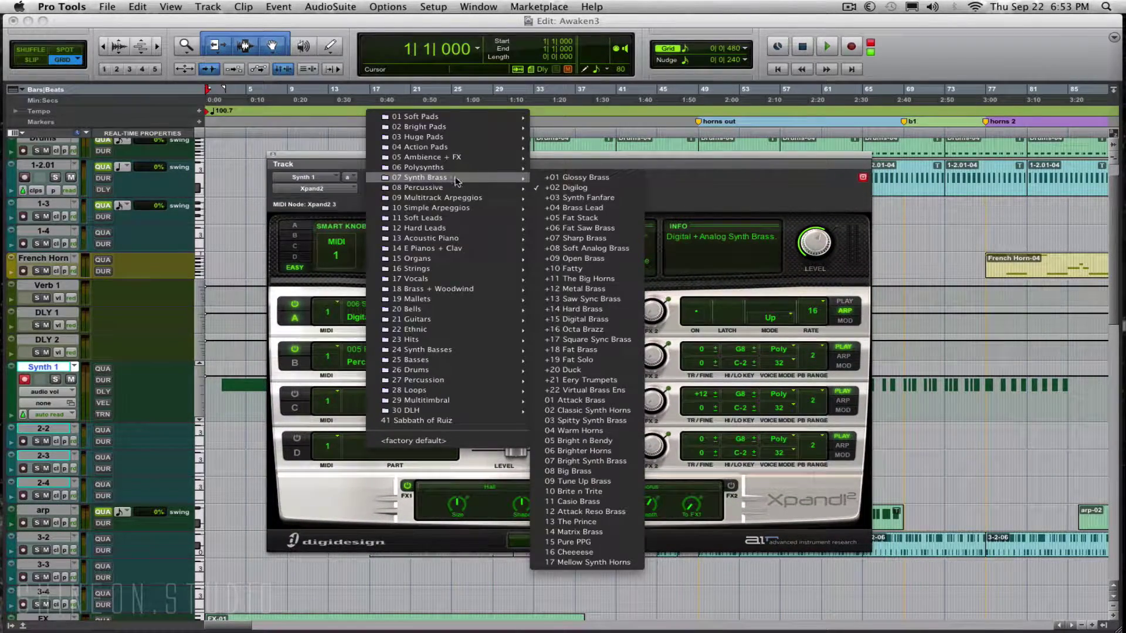
left_click(611, 189)
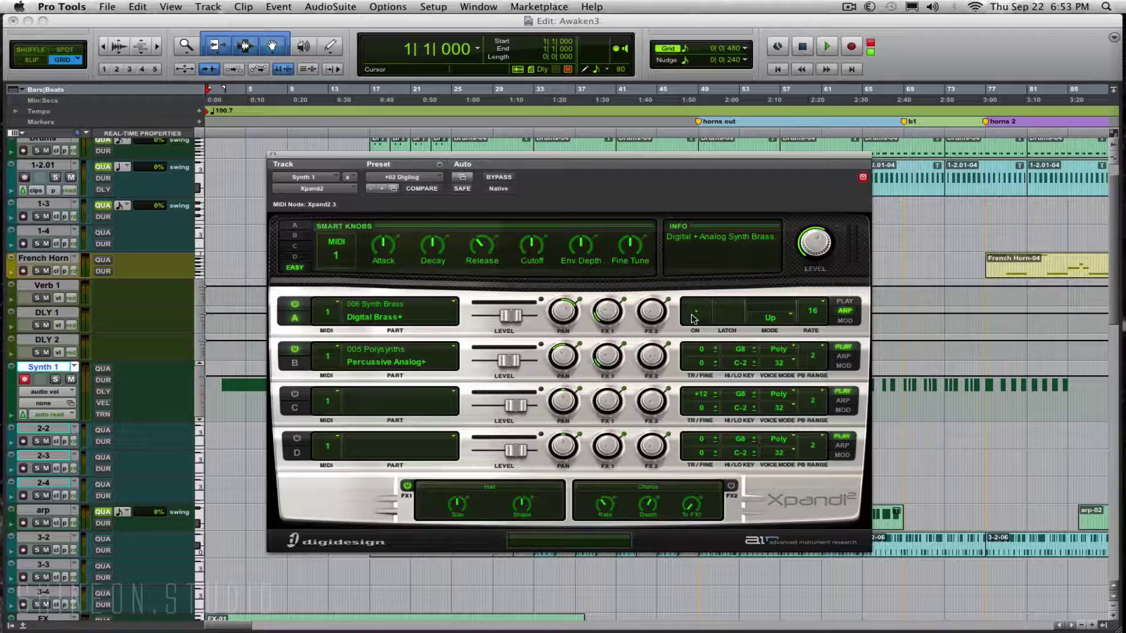
- Check Part A's PLAY and ARP pages (Up mode, rate 16), then close the Xpand2 window
left_click(849, 302)
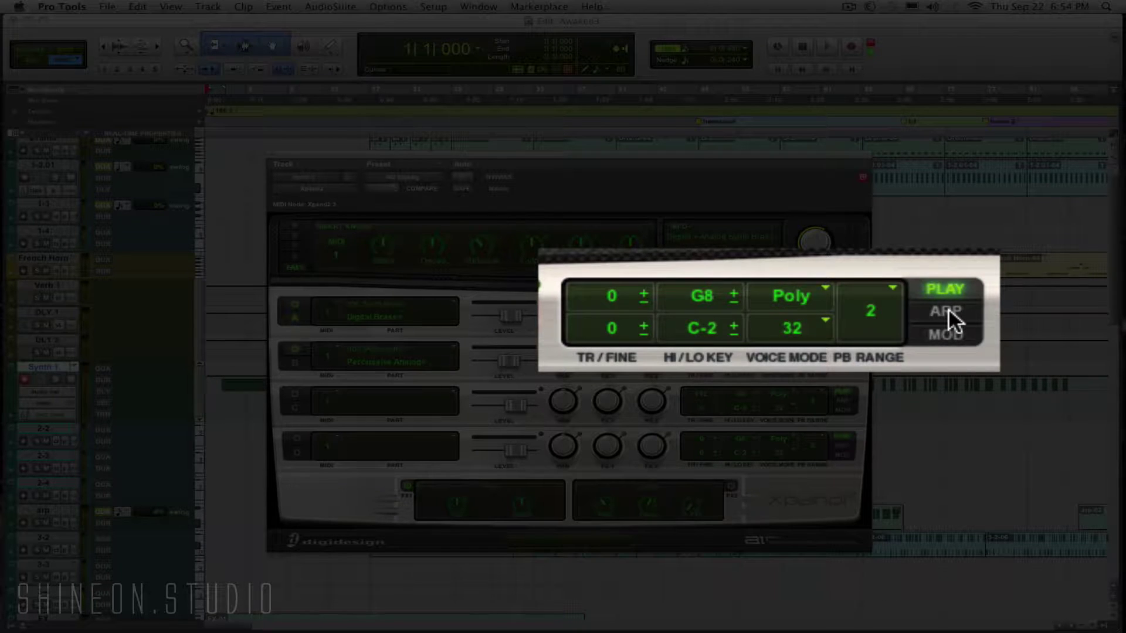
left_click(948, 307)
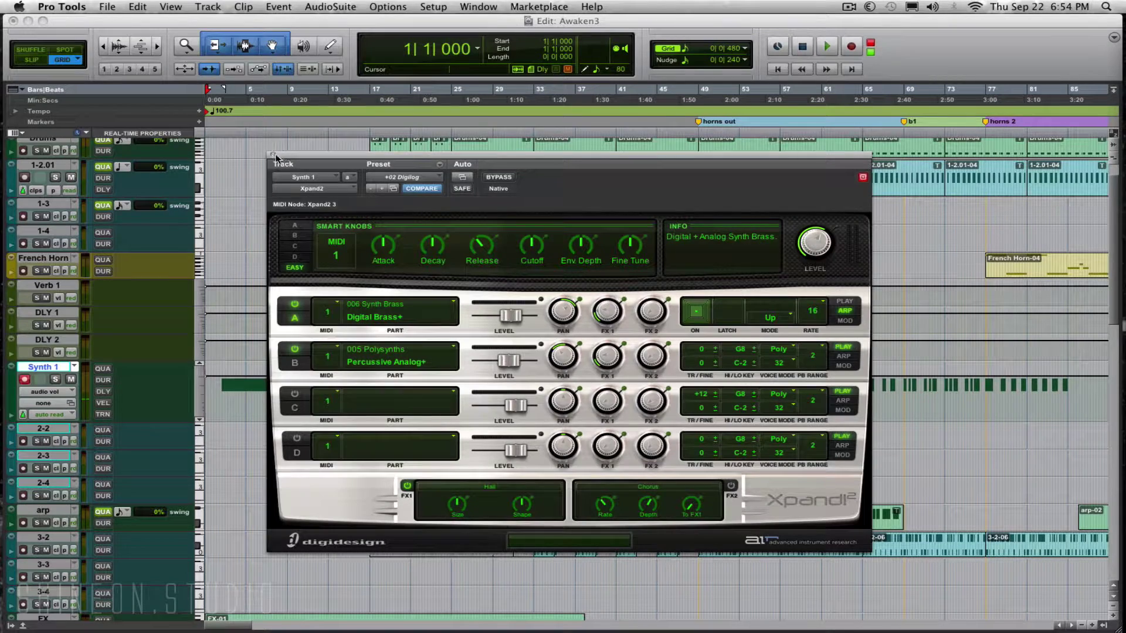
left_click(273, 155)
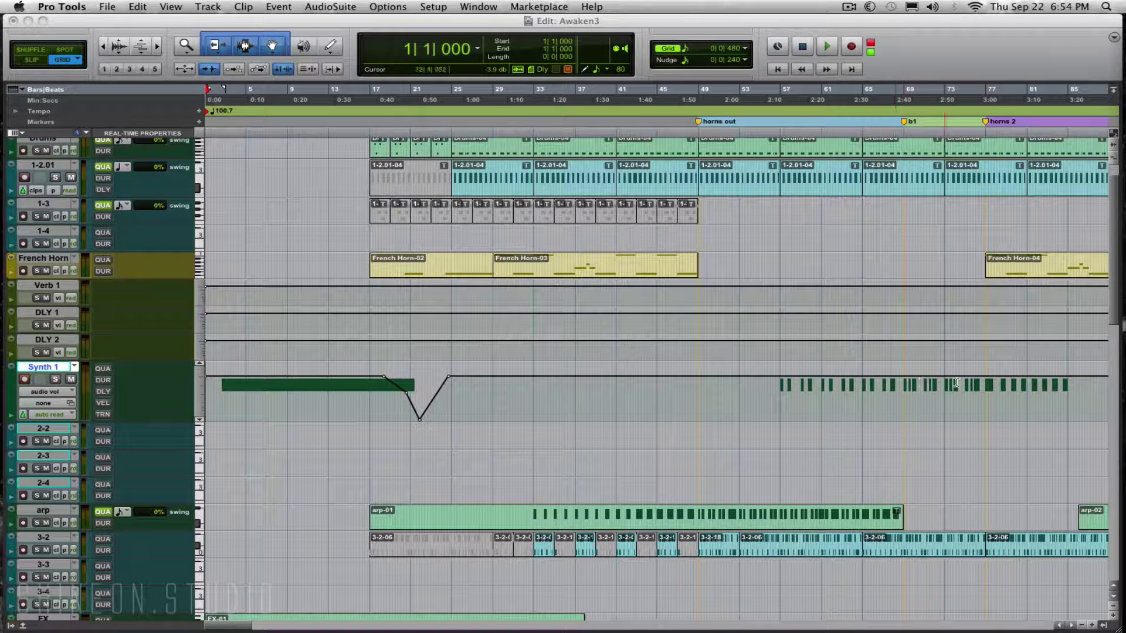
- Record-arm Synth 1 and show its (fx a) Xpand2 > Part A Arp On automation lane
left_click(24, 379)
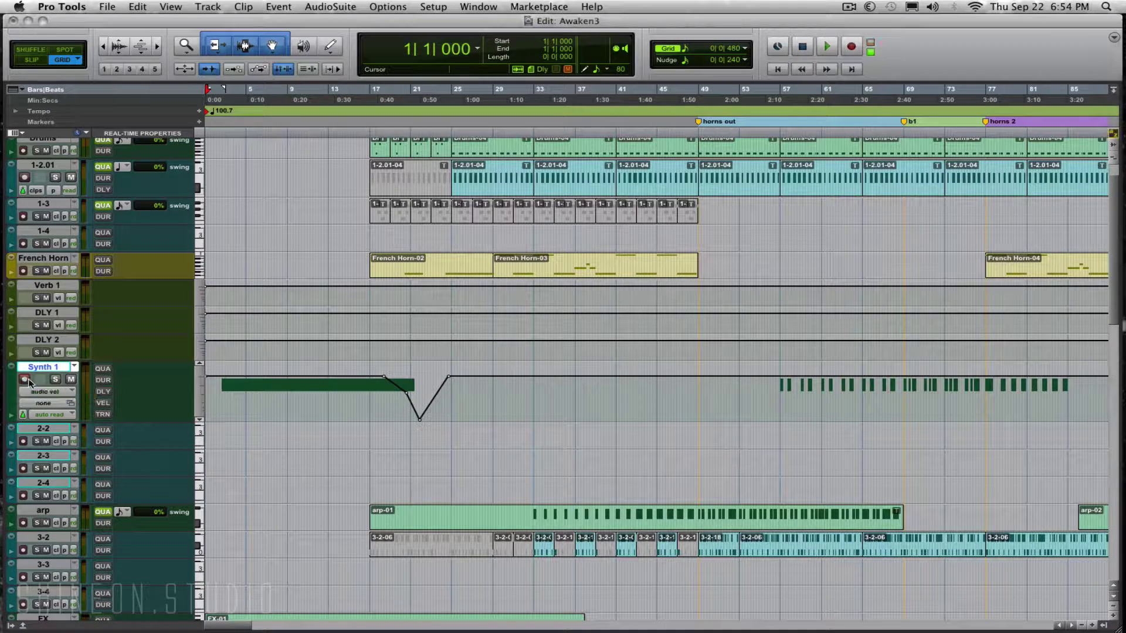
left_click(46, 392)
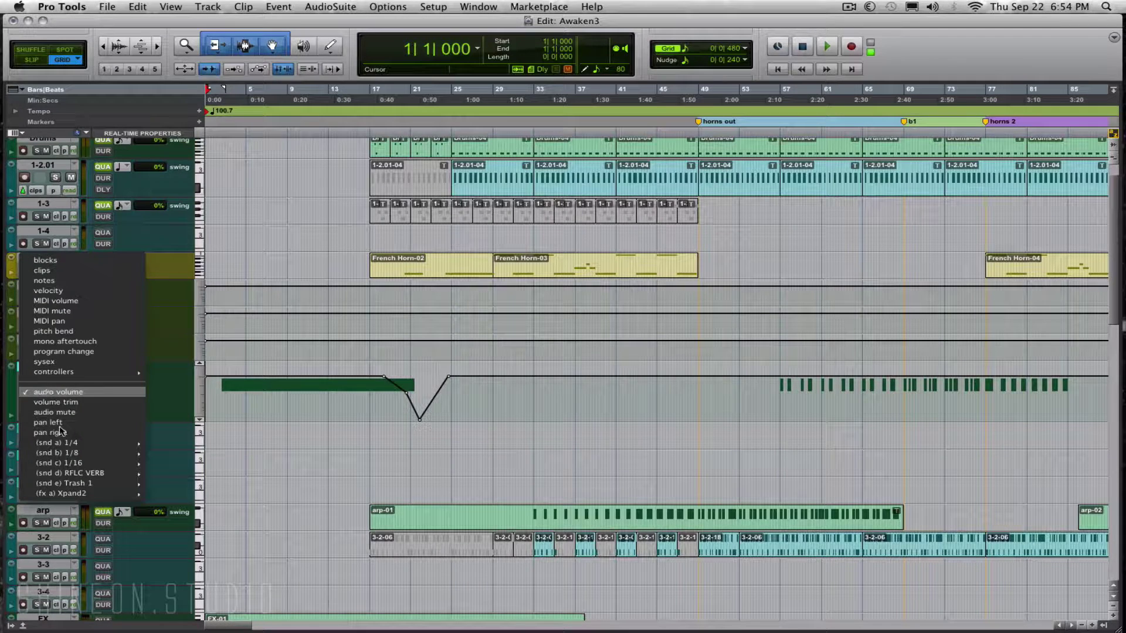
mouse_move(68, 494)
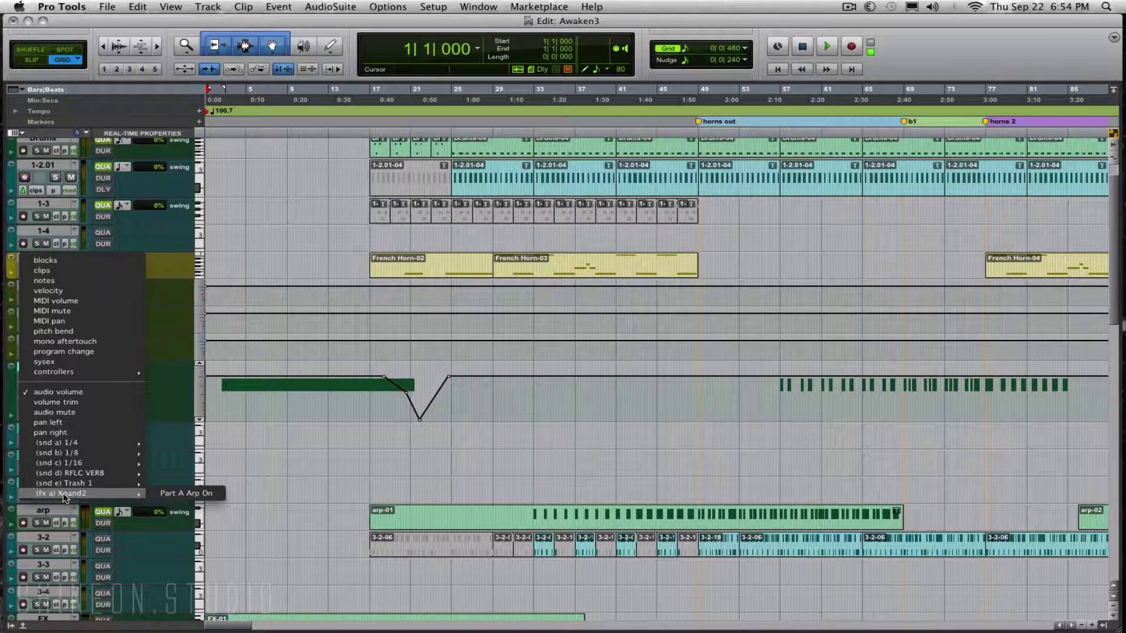
left_click(176, 494)
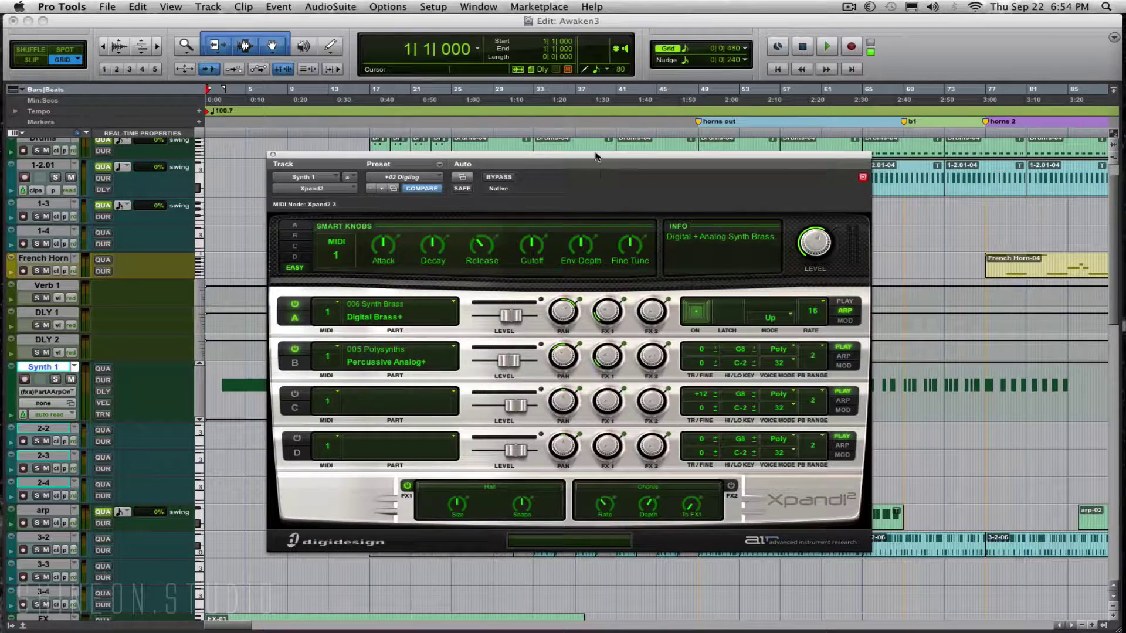
- Move the Xpand2 window right and mark the range from bar 23 to bar 26 on Synth 1
left_click_drag(629, 153, 831, 135)
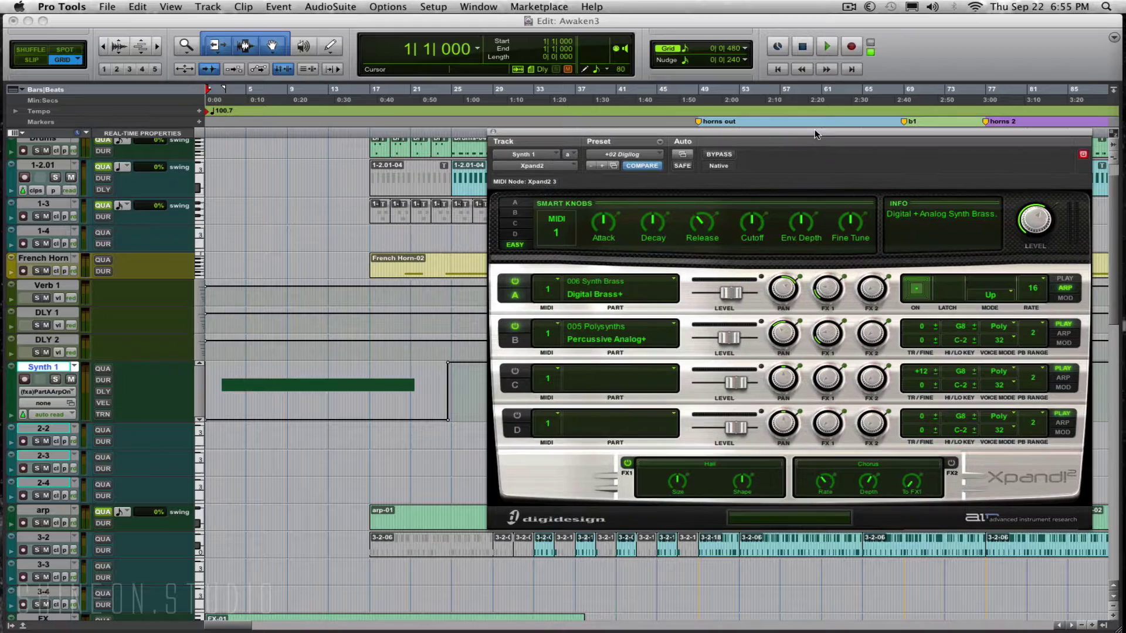
left_click(435, 388)
left_click(913, 288)
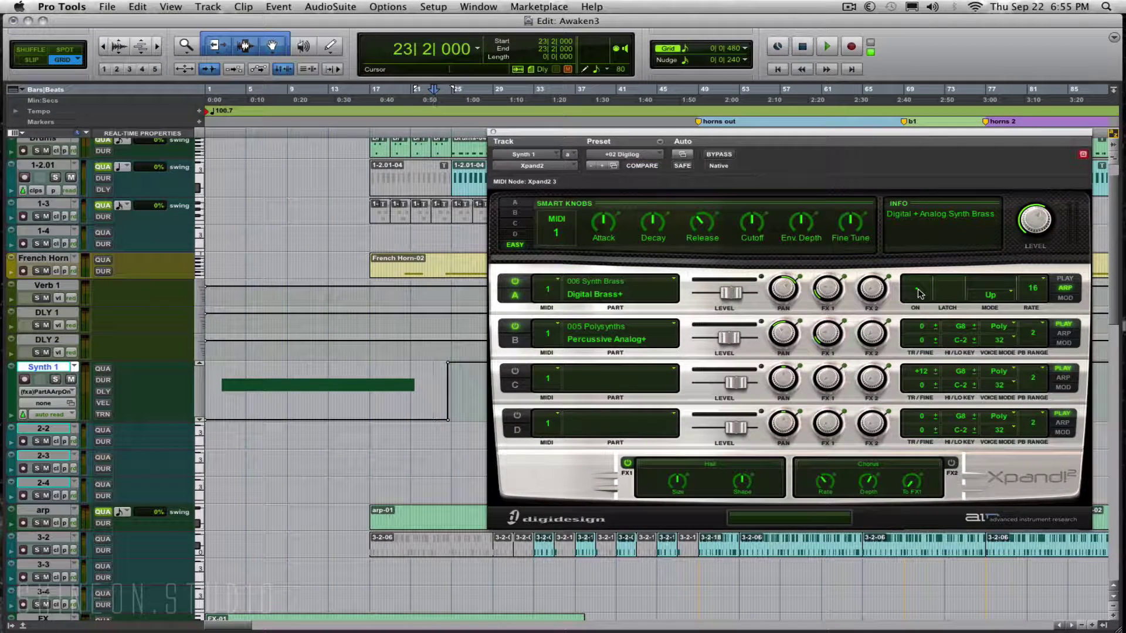
left_click(464, 384)
left_click(920, 292)
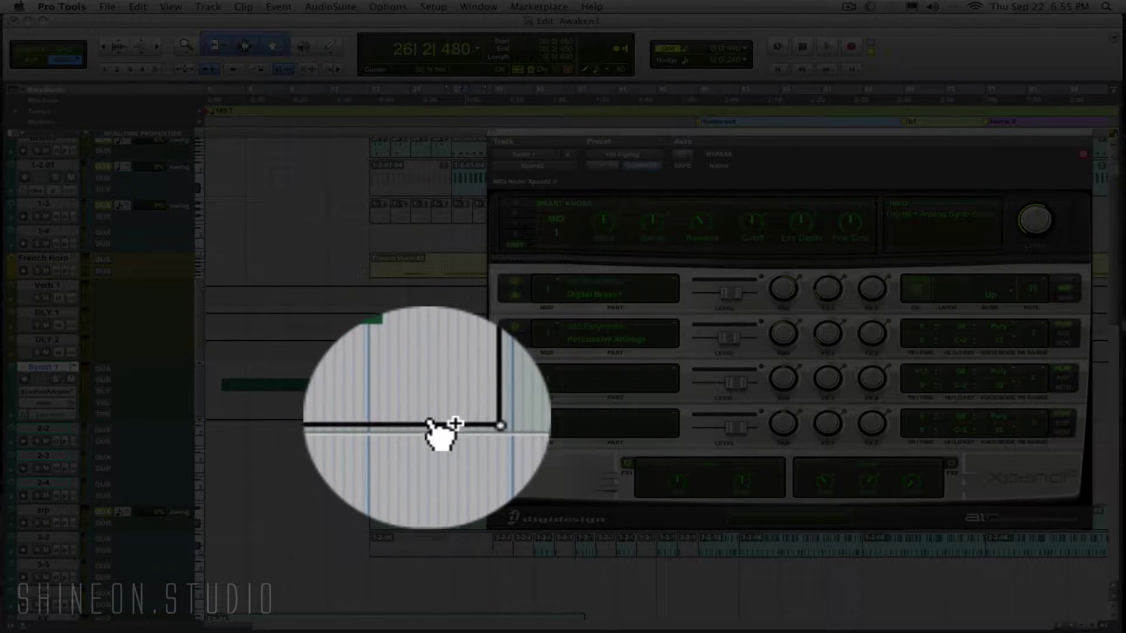
- Add breakpoints on the Part A Arp On line and raise that section to On
left_click(437, 423)
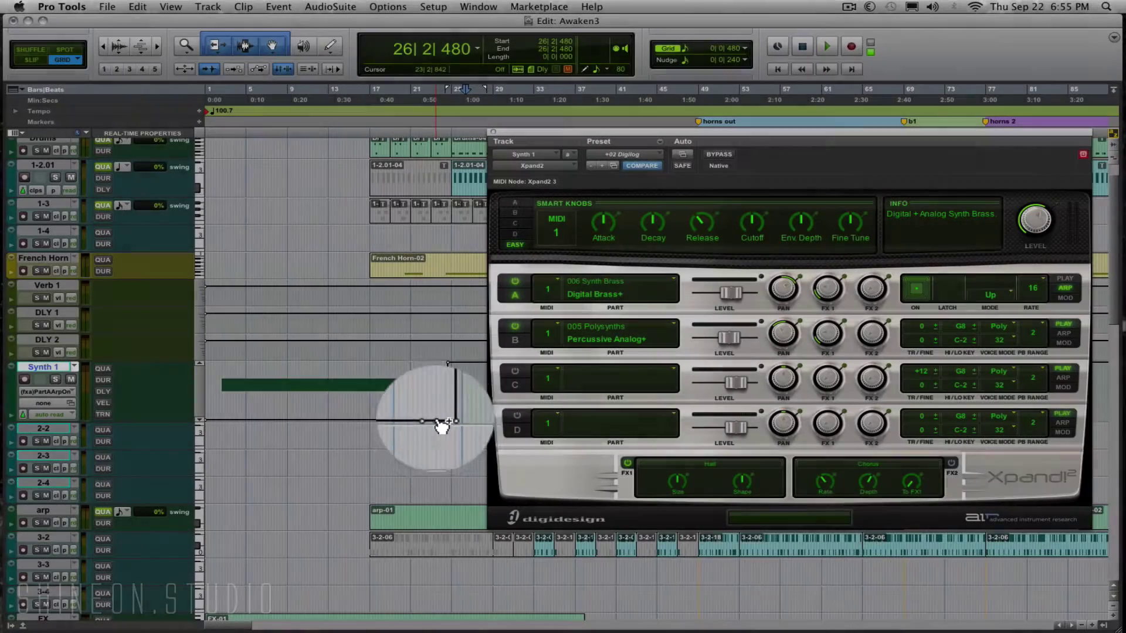
mouse_move(437, 424)
left_mouse_down()
mouse_move(437, 365)
mouse_move(436, 423)
left_mouse_up()
left_click(434, 369)
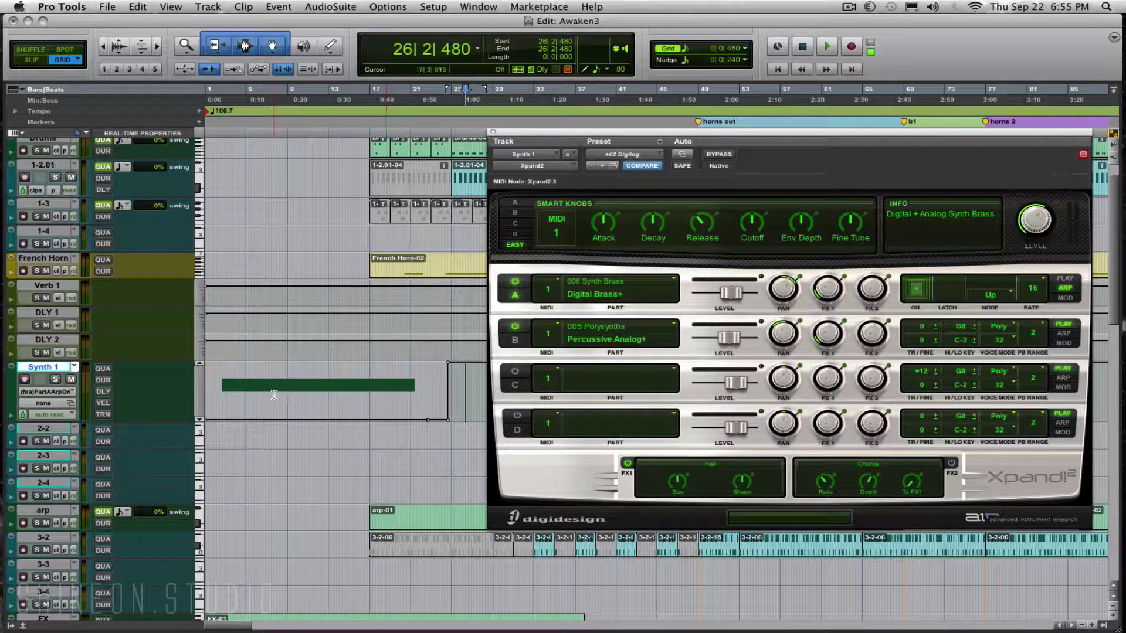
- Play the session from bar 1 to hear the arpeggiator automation, then stop and shift Xpand2 left
key("Return")
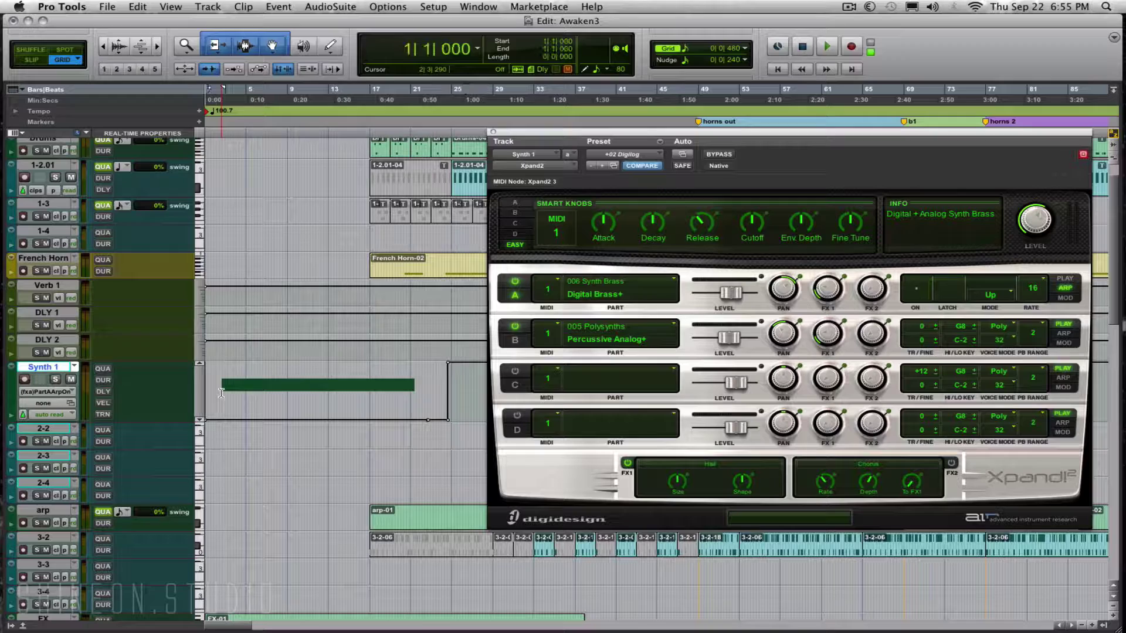
key("space")
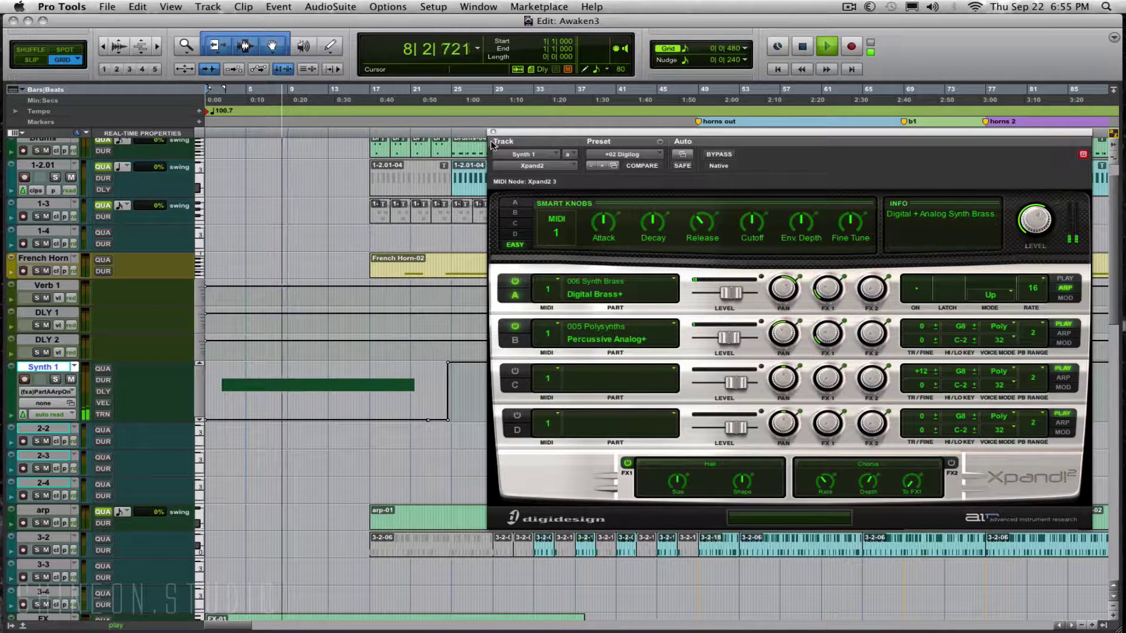
key("space")
left_click_drag(527, 131, 187, 135)
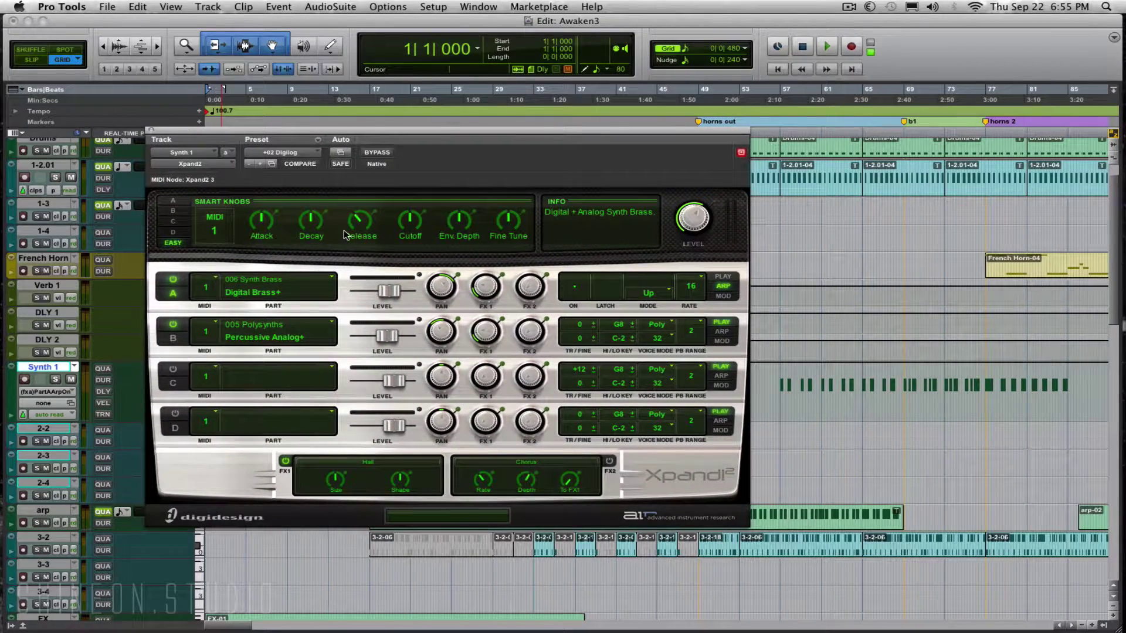
left_click(887, 385)
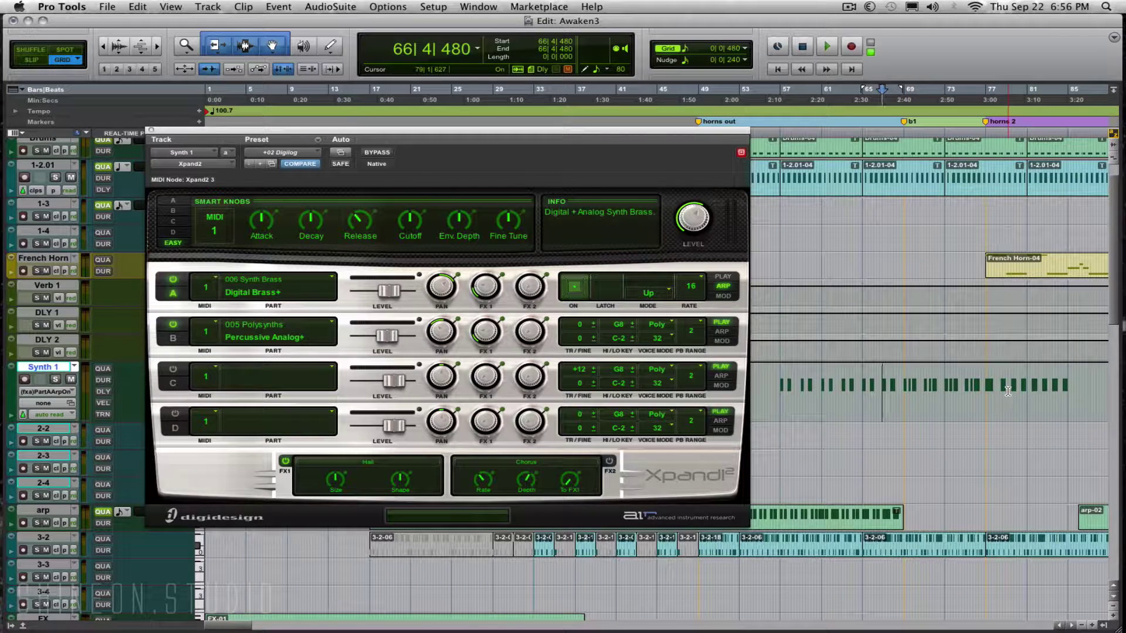
key("space")
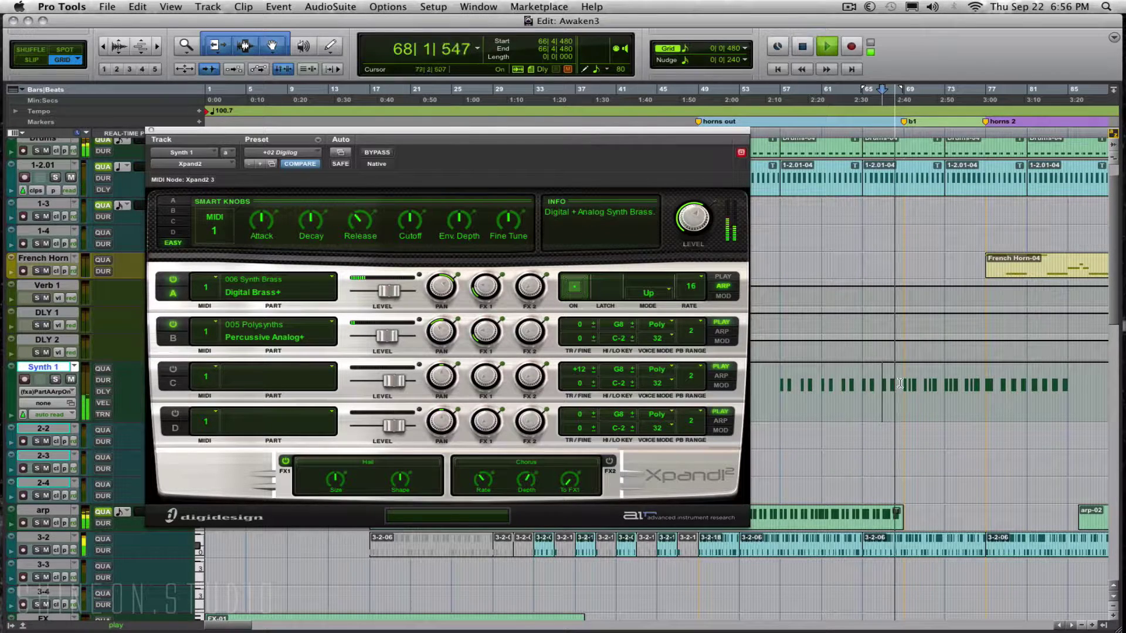
left_click(55, 380)
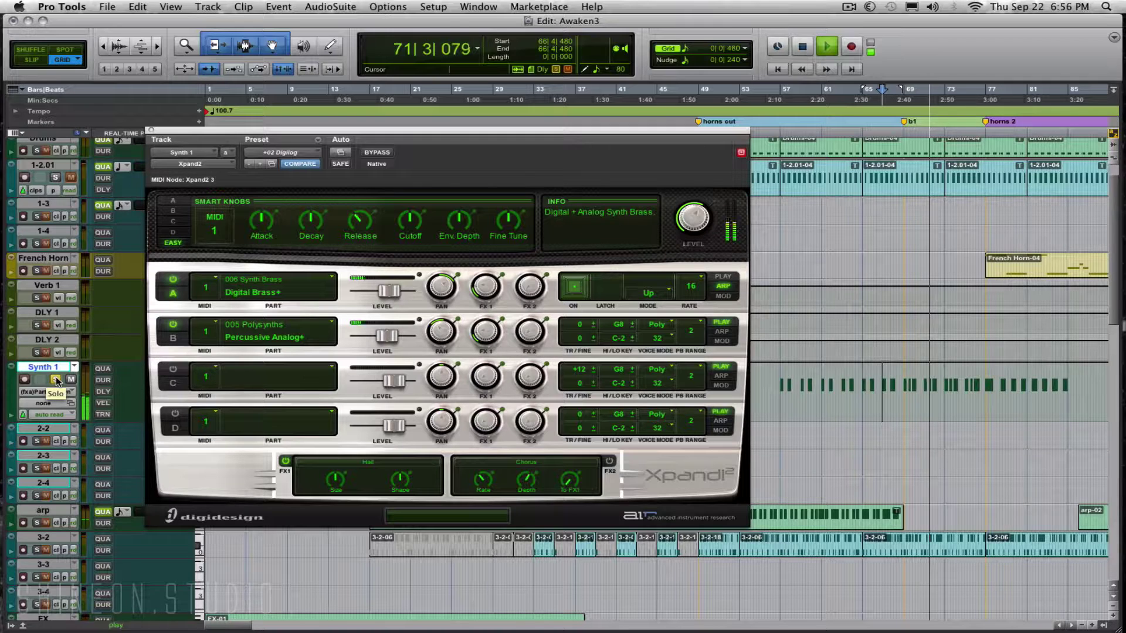
left_click(56, 379)
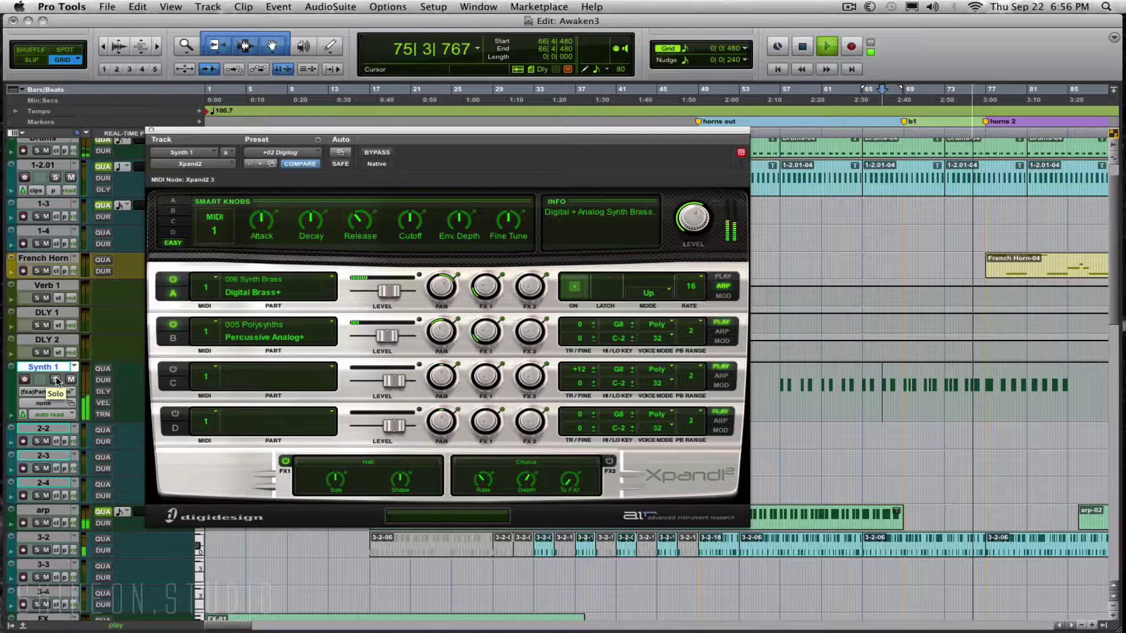
key("space")
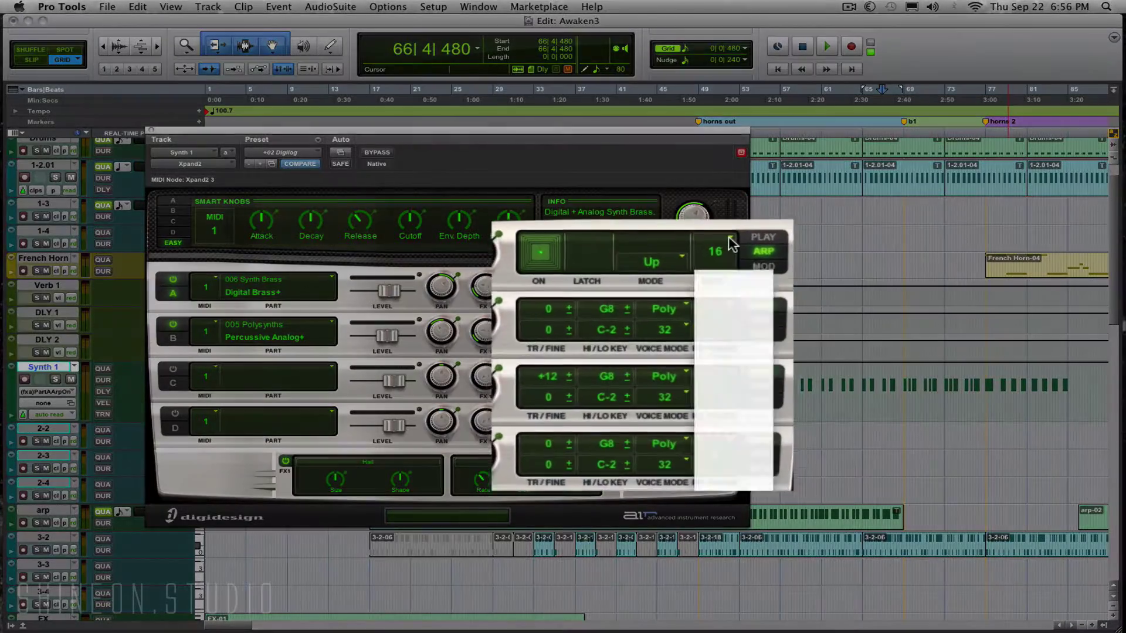
left_click(700, 281)
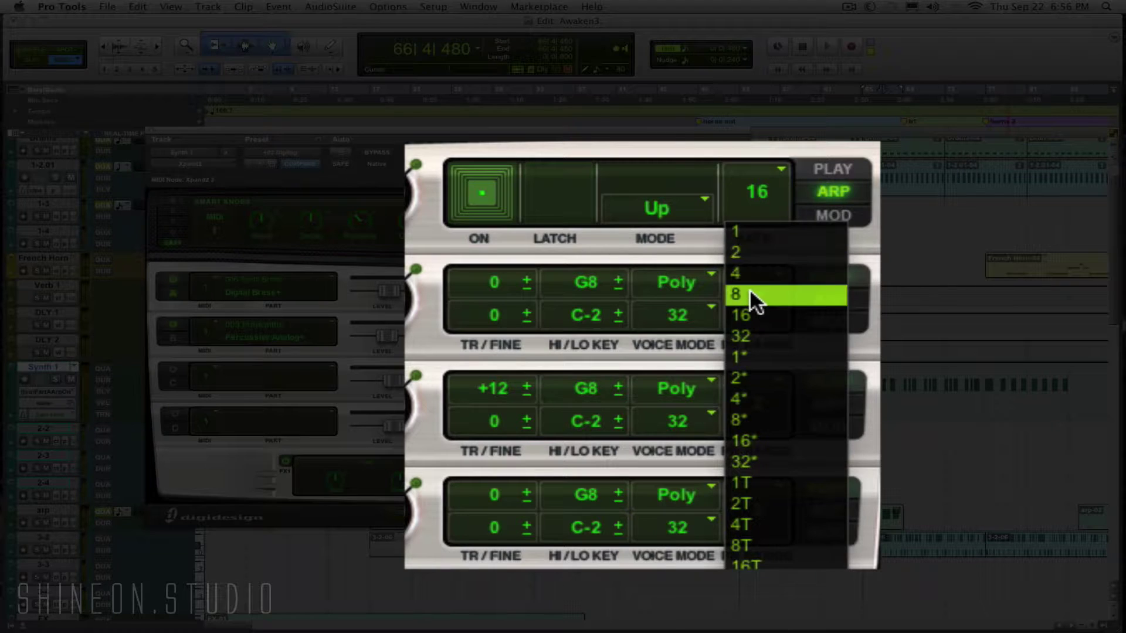
left_click(749, 295)
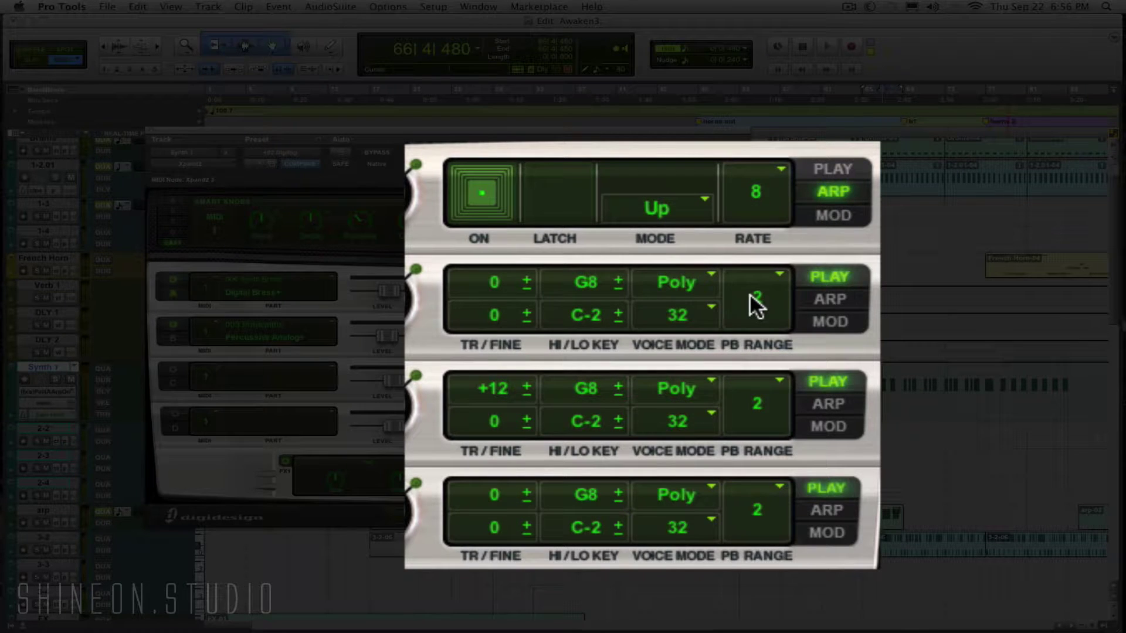
left_click(776, 171)
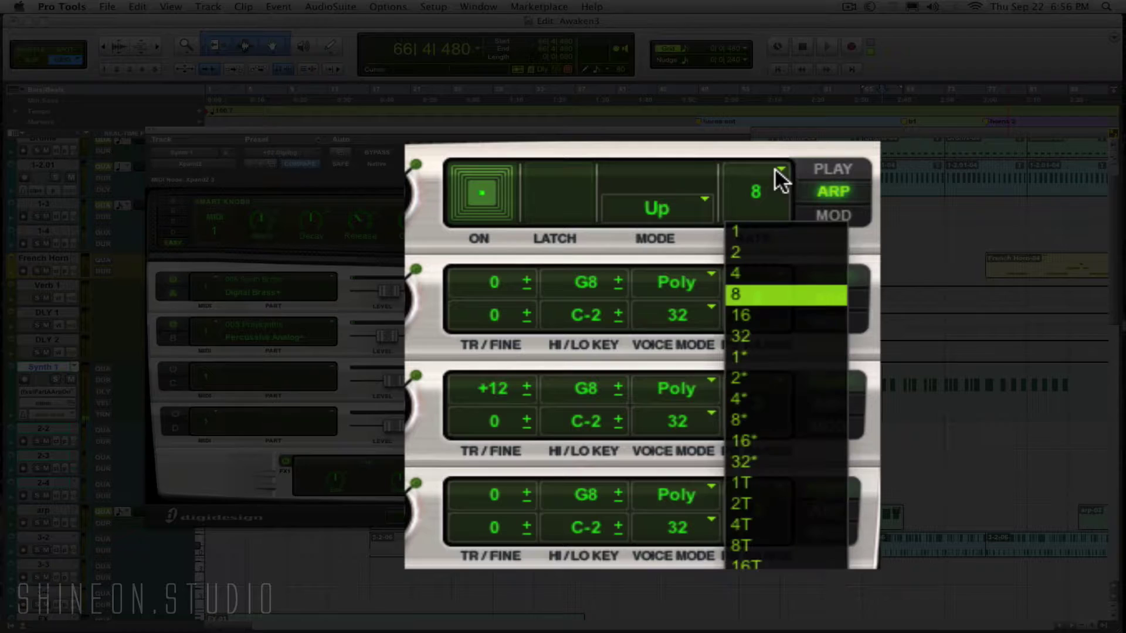
left_click(761, 269)
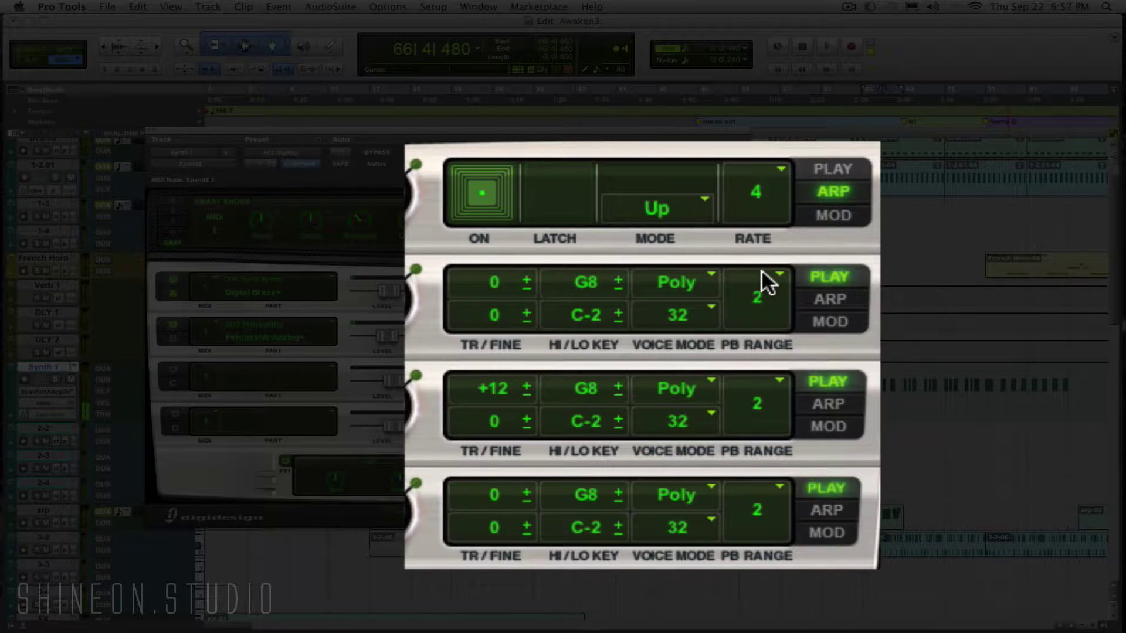
left_click(778, 165)
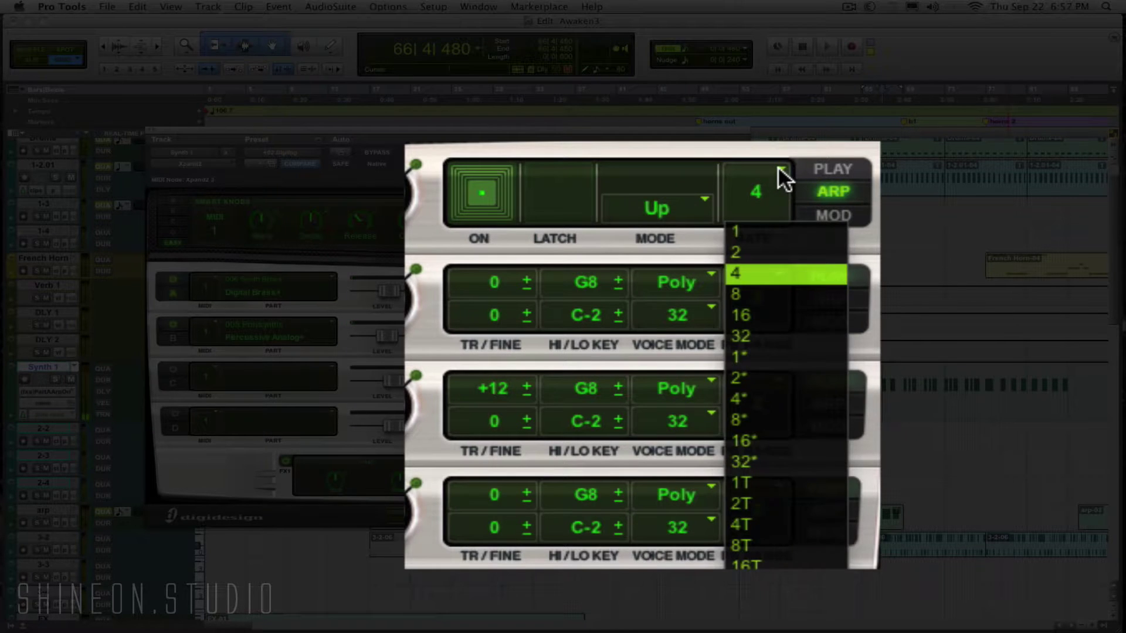
left_click(762, 311)
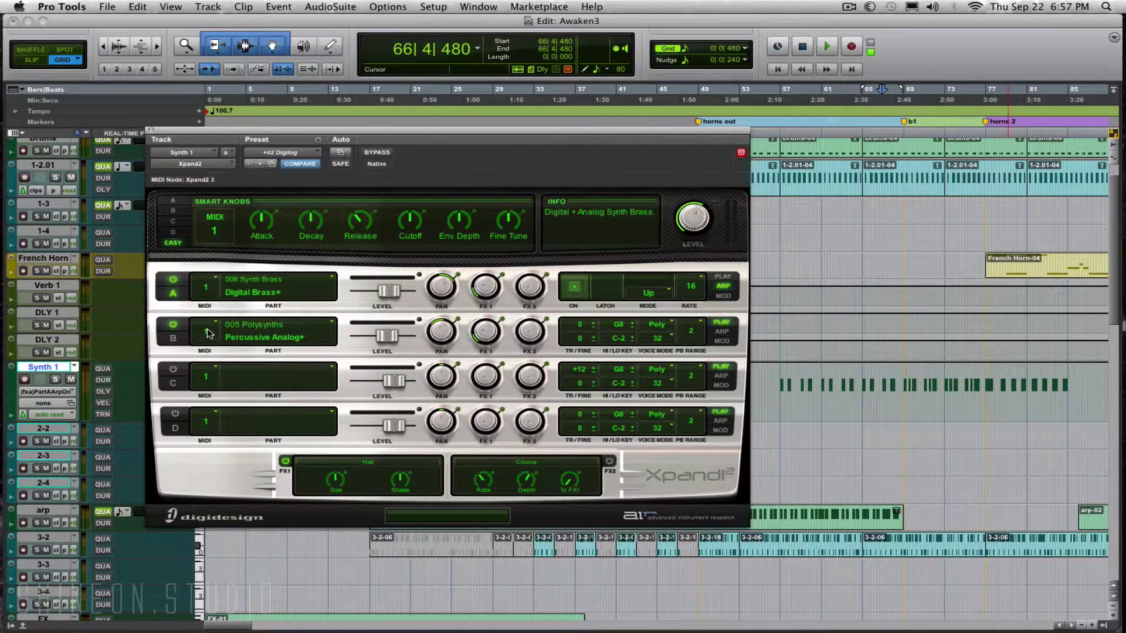
- Switch off Part A and turn on Part B's arpeggiator (Loop mode, rate 16), moving the window aside
left_click(169, 282)
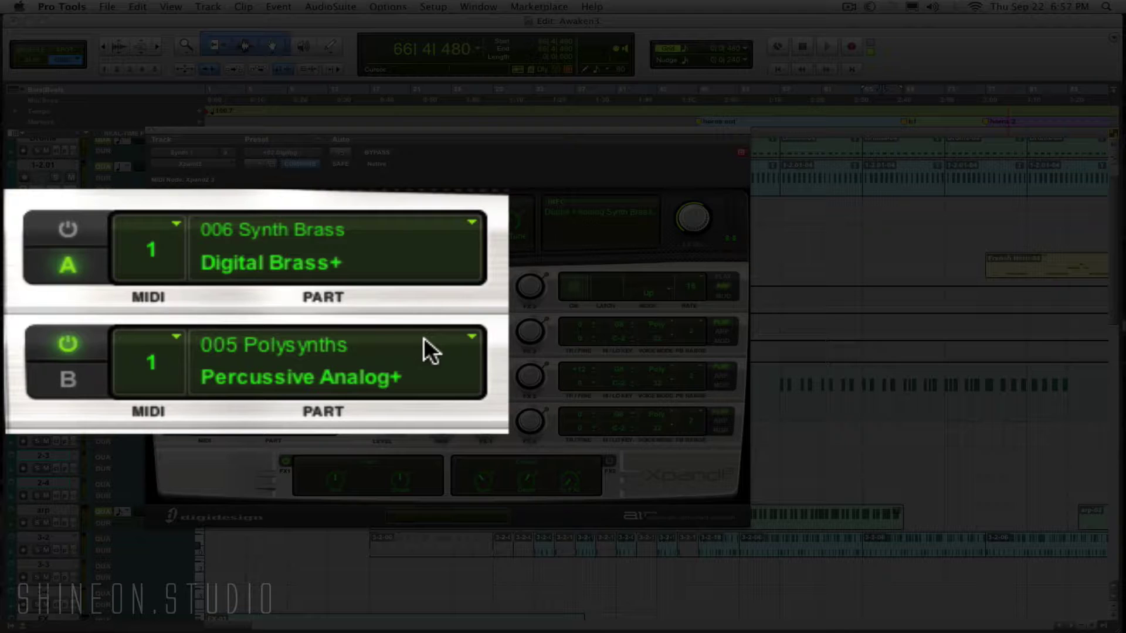
left_click(729, 334)
left_click(575, 339)
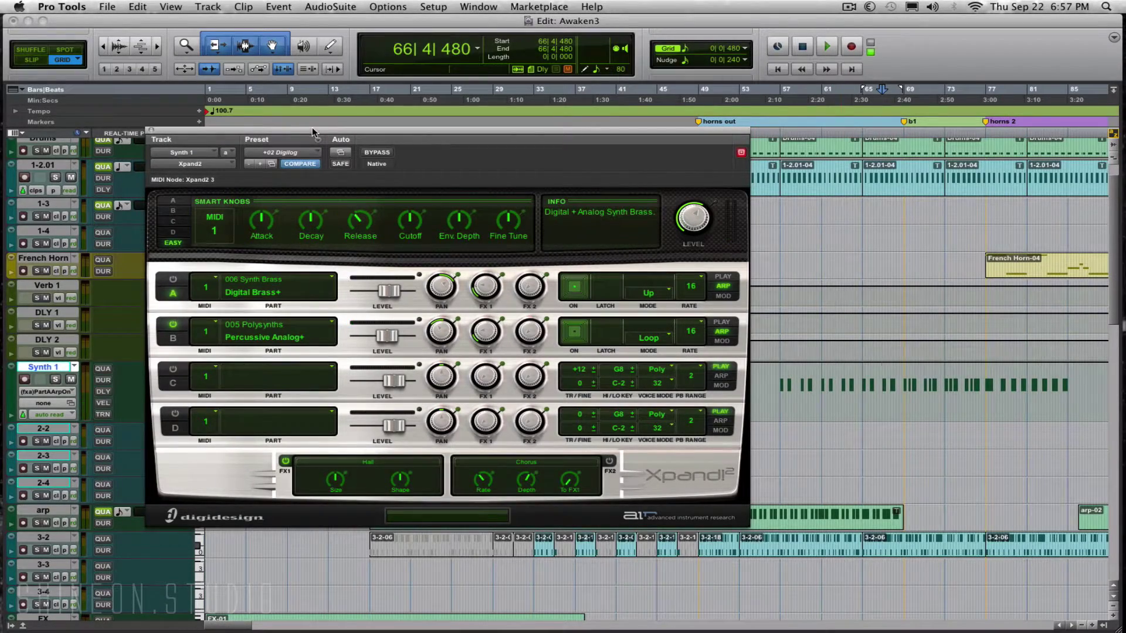
left_click_drag(313, 132, 641, 116)
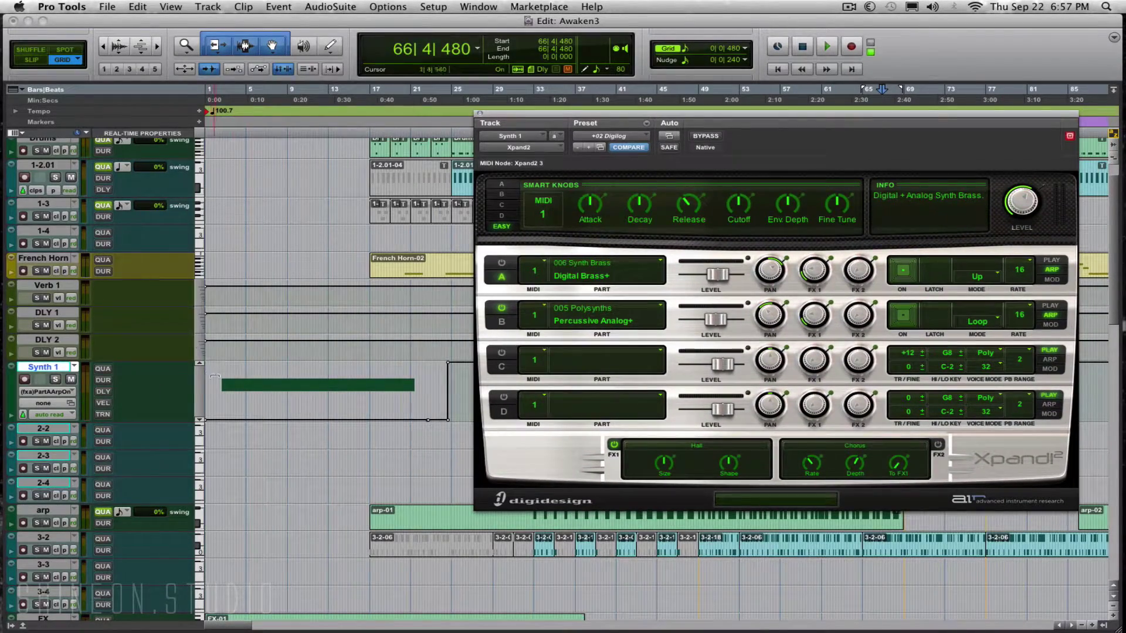
- Play Synth 1 from bar 2 and switch Part B's arpeggiator off during playback, then stop
left_click(216, 377)
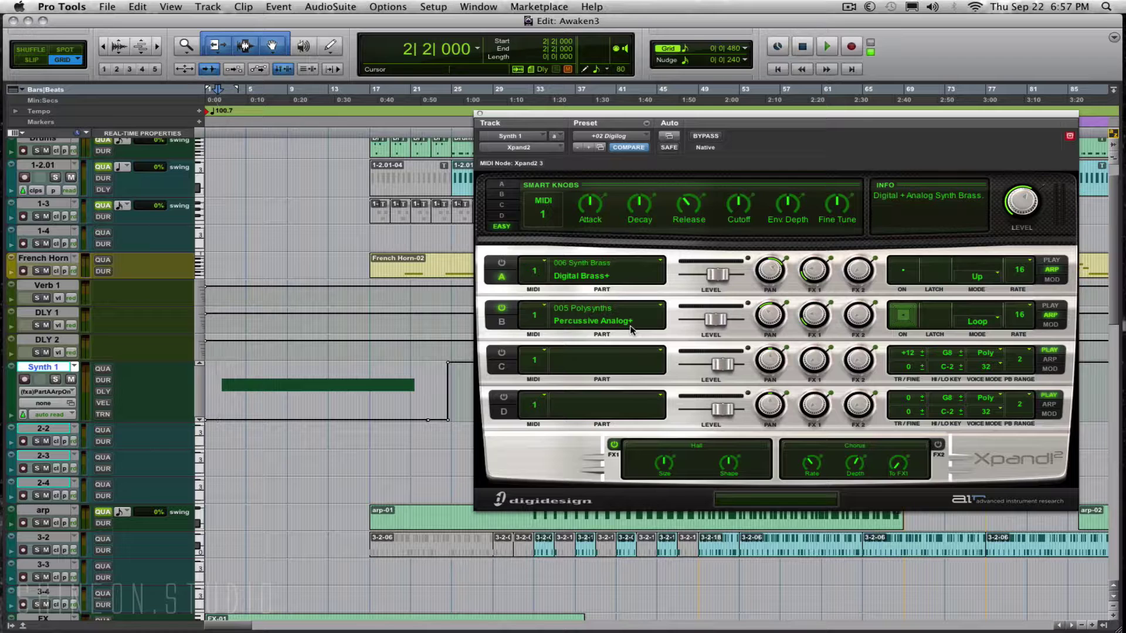
key("space")
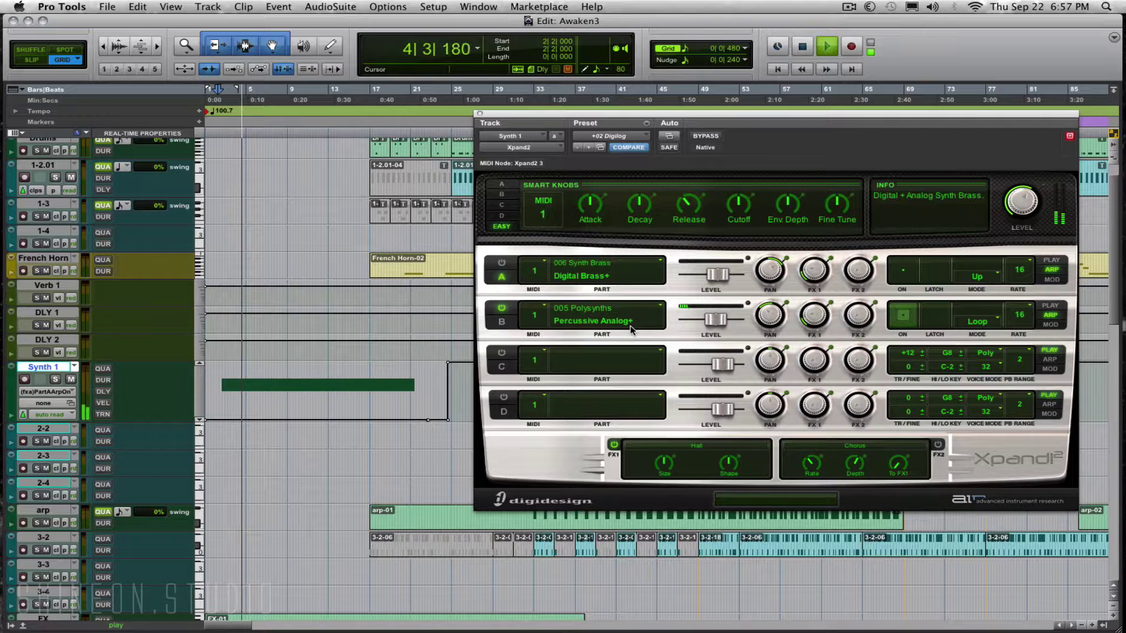
left_click(910, 321)
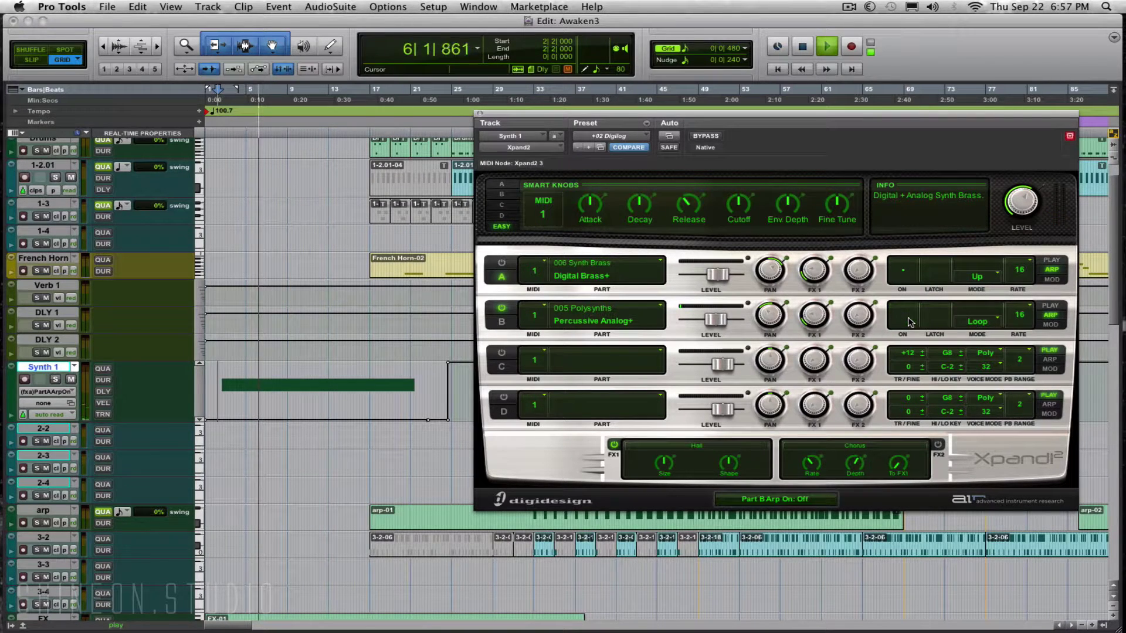
key("space")
key("space")
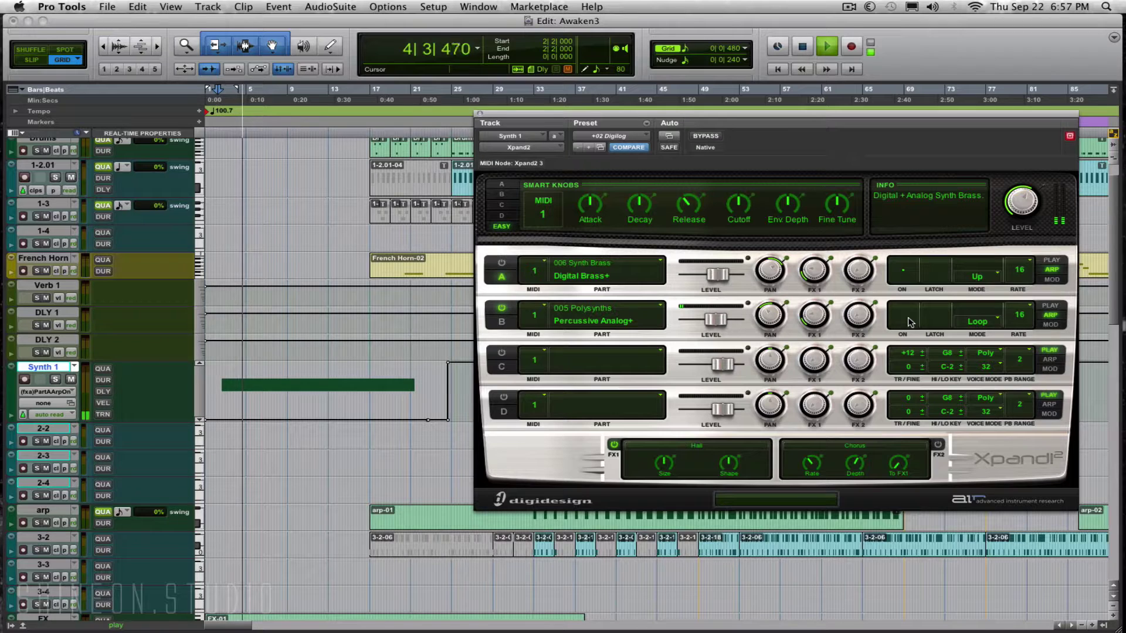
key("space")
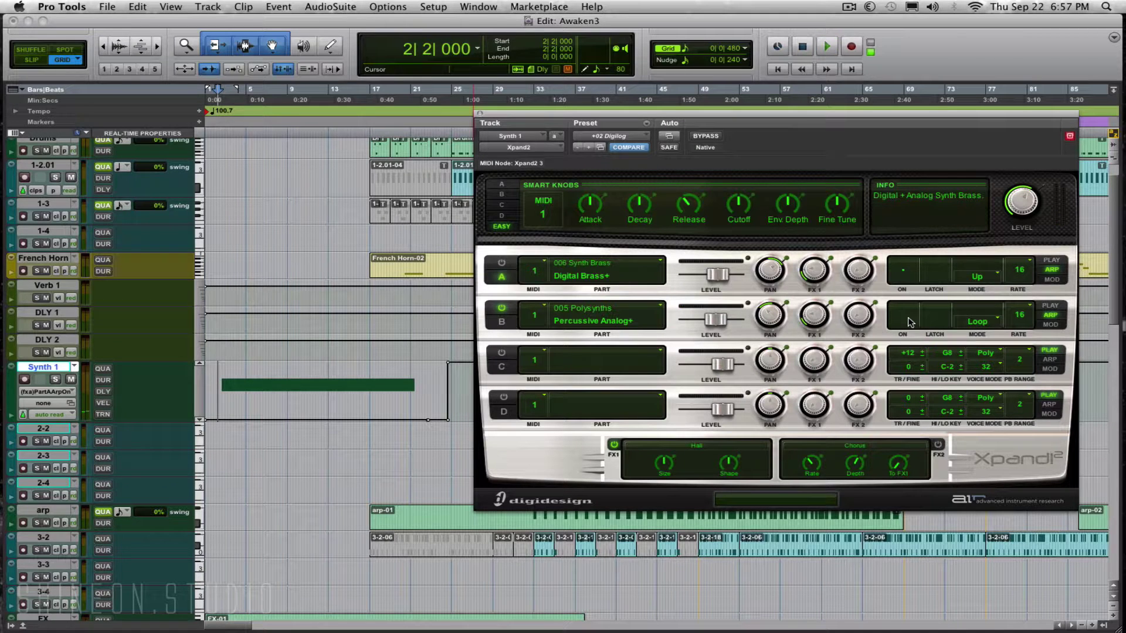